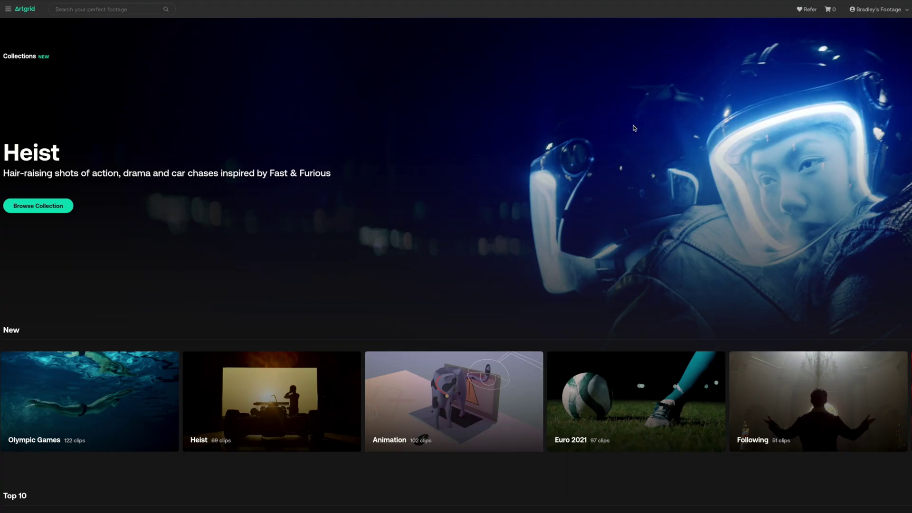
# - Scroll to Artgrid's Green colour collection and open the clip of the man looking through ferns
pyautogui.scroll(-10, 633, 127)
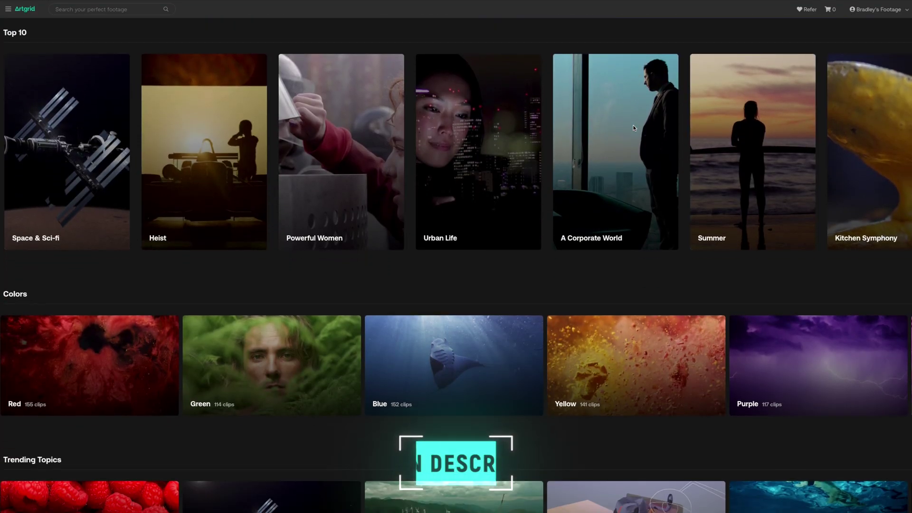
pyautogui.scroll(-1, 633, 128)
pyautogui.click(275, 350)
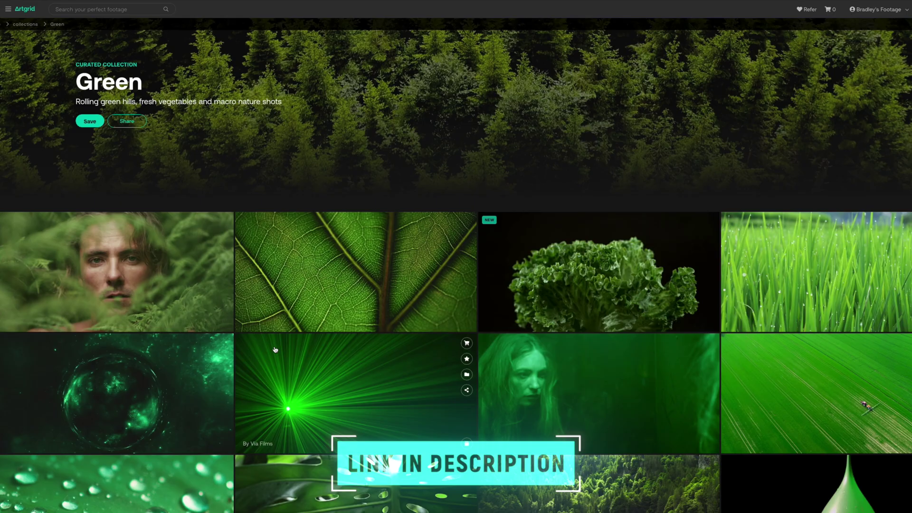
pyautogui.click(154, 280)
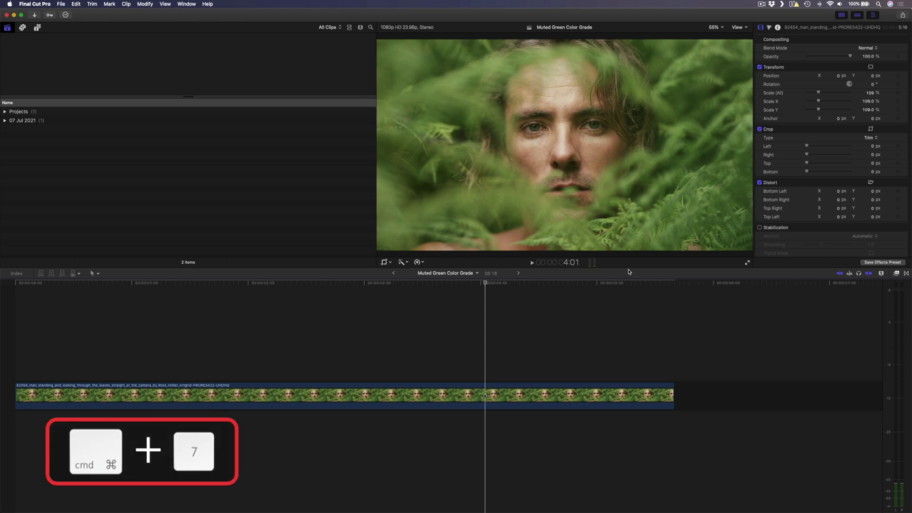
# - Show scopes with Cmd+7, hide the browser, and stack the vectorscope above a Luma waveform
pyautogui.press('cmd+7')
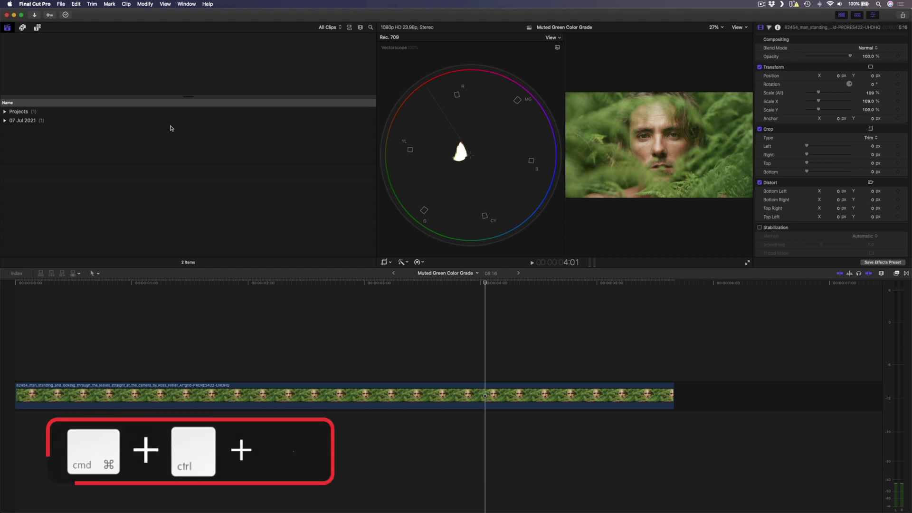
pyautogui.press('ctrl+super+1')
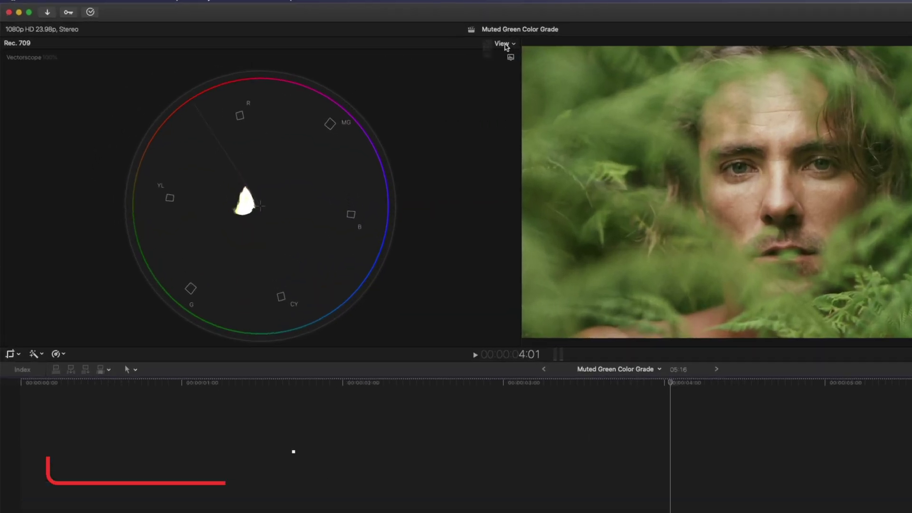
pyautogui.click(364, 37)
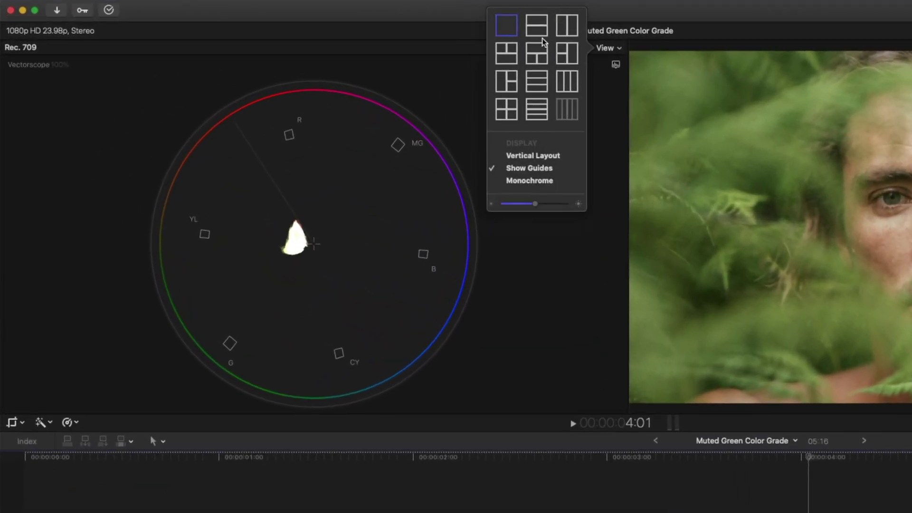
pyautogui.click(556, 32)
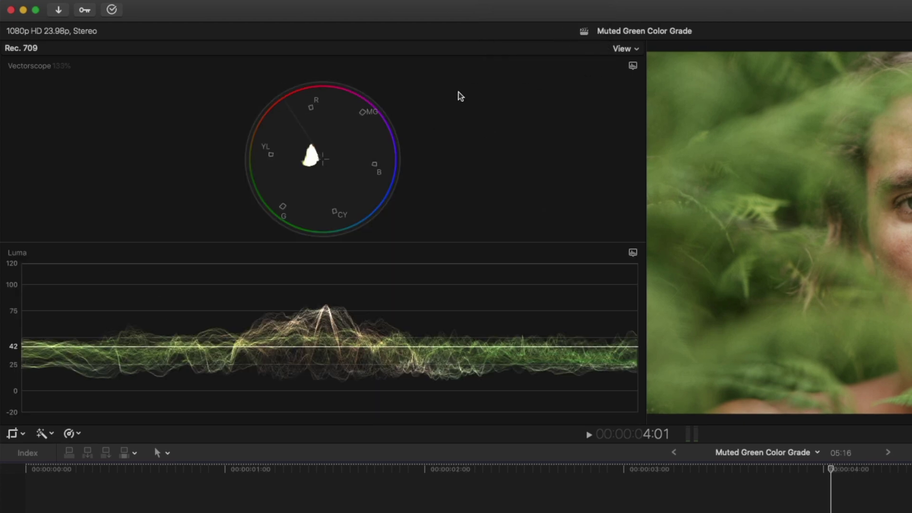
pyautogui.click(632, 66)
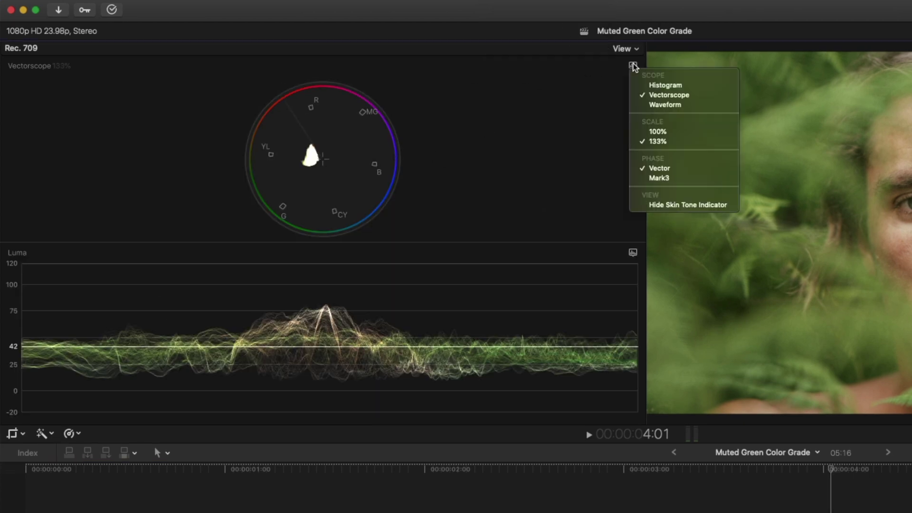
pyautogui.click(568, 120)
pyautogui.click(633, 252)
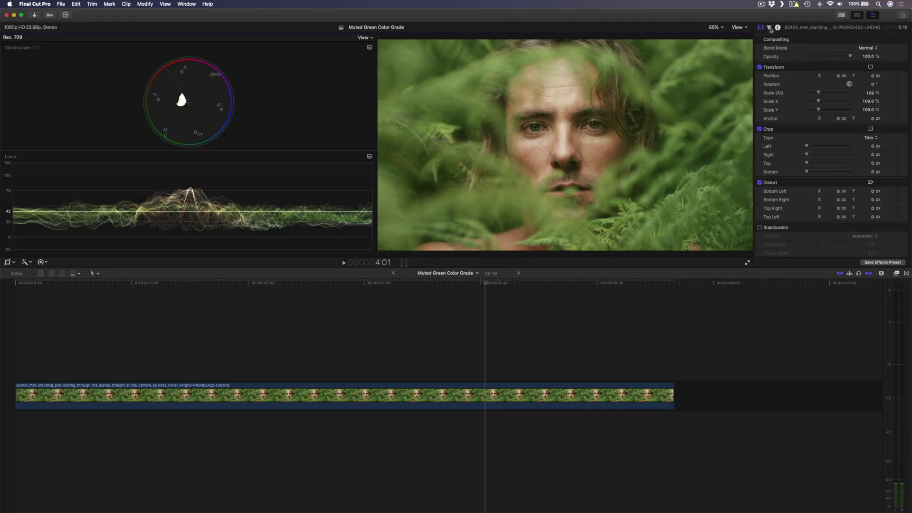
# - Add Hue/Saturation Curves and pull the foliage's yellow-green Hue vs Hue point toward purer green
pyautogui.click(769, 28)
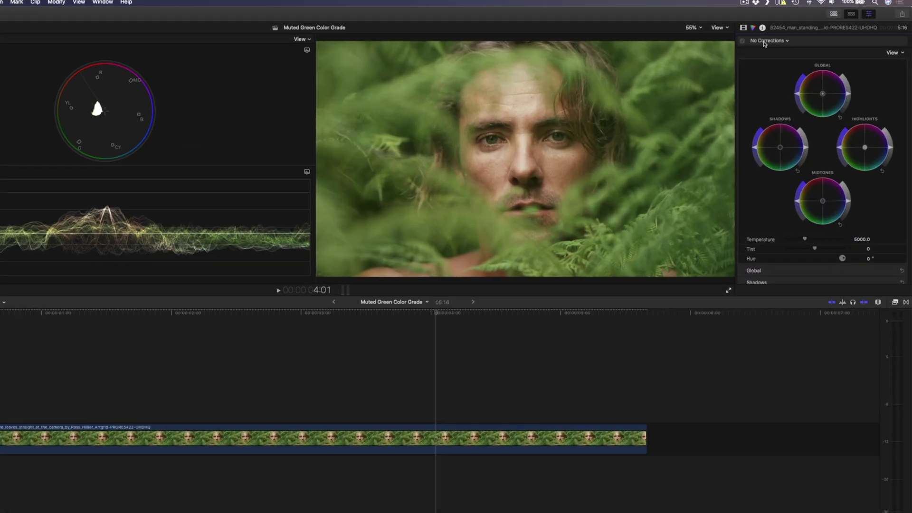
pyautogui.click(775, 40)
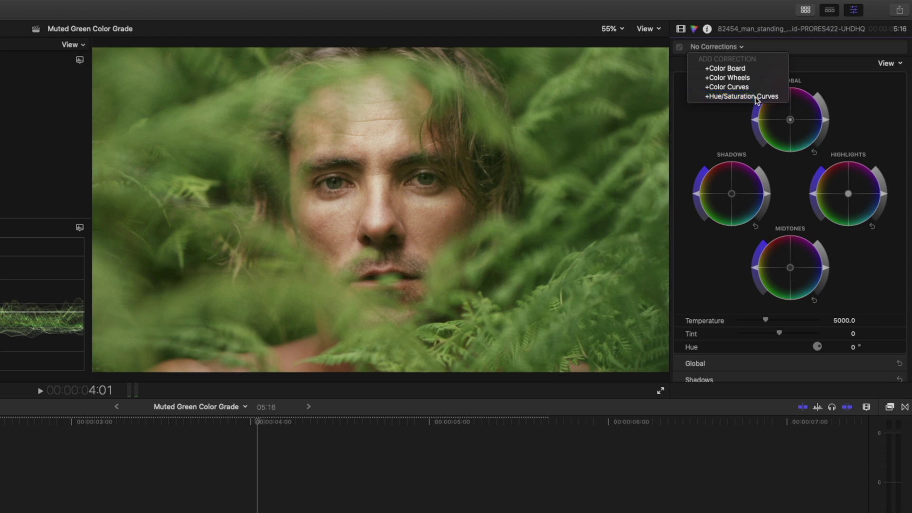
pyautogui.click(756, 96)
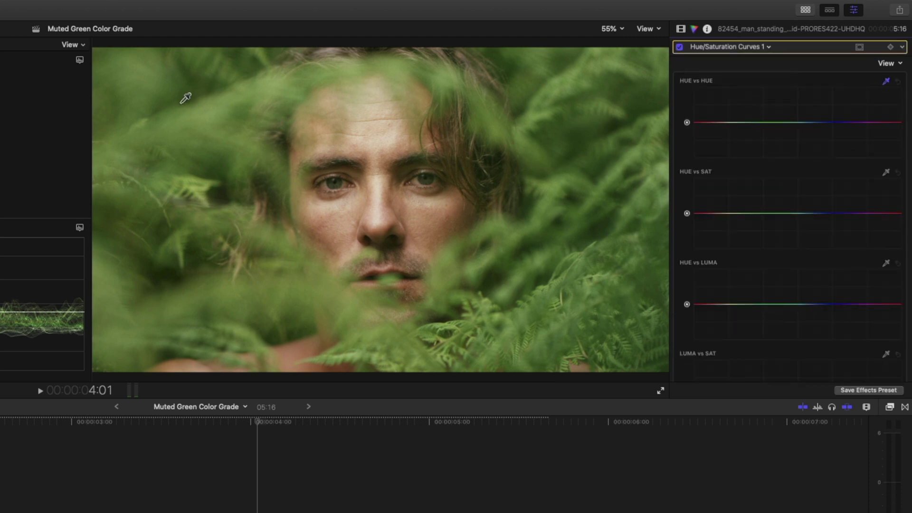
pyautogui.moveTo(182, 99); pyautogui.dragTo(224, 127)
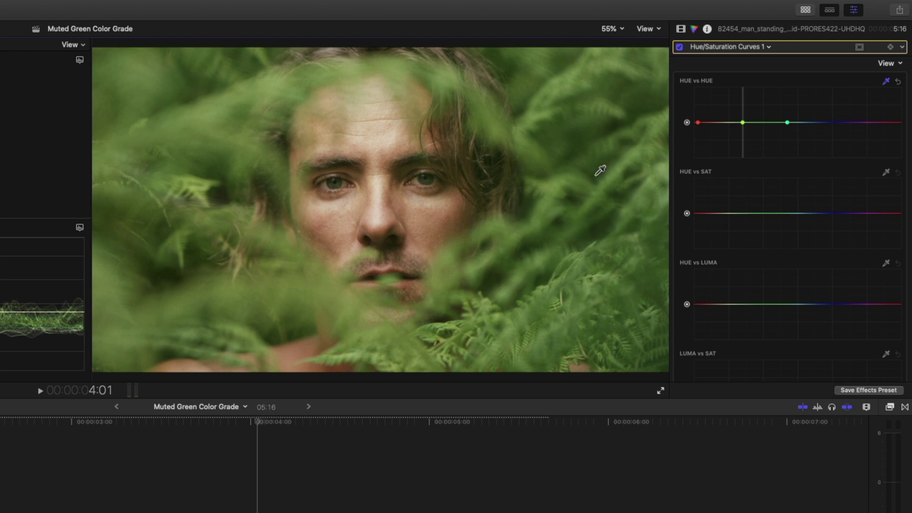
pyautogui.moveTo(743, 124); pyautogui.dragTo(743, 130)
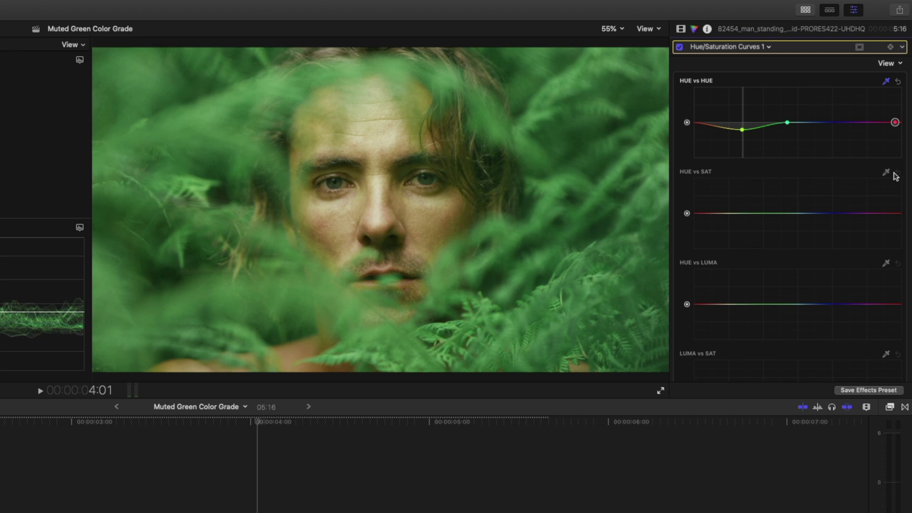
# - Sample the foliage with the Hue vs Sat eyedropper and drag its point down to desaturate it
pyautogui.click(886, 174)
pyautogui.moveTo(182, 101); pyautogui.dragTo(232, 122)
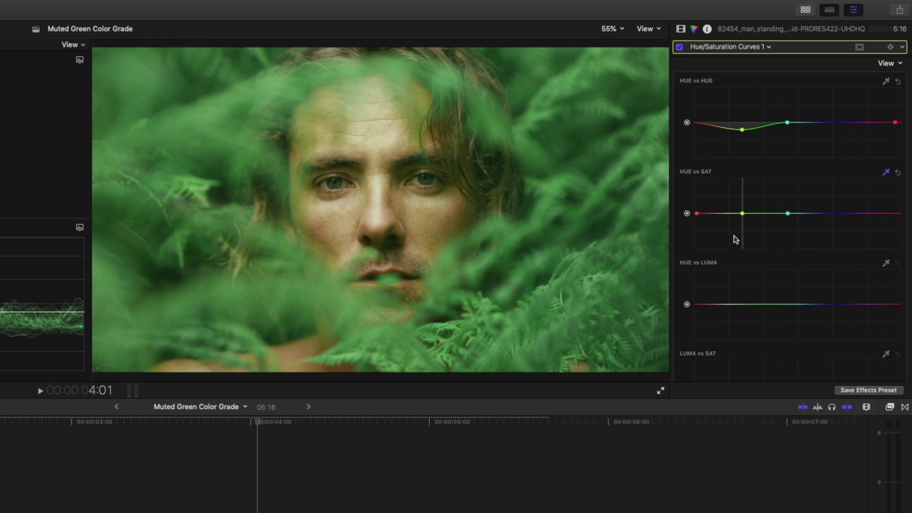
pyautogui.moveTo(742, 214); pyautogui.dragTo(743, 223)
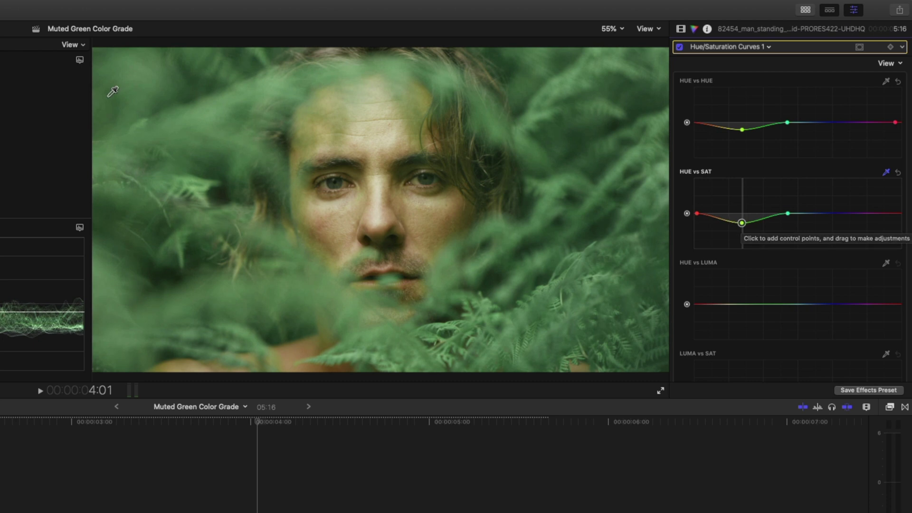
# - Sample the foliage with the Hue vs Luma eyedropper and drag its point down to darken it
pyautogui.click(886, 264)
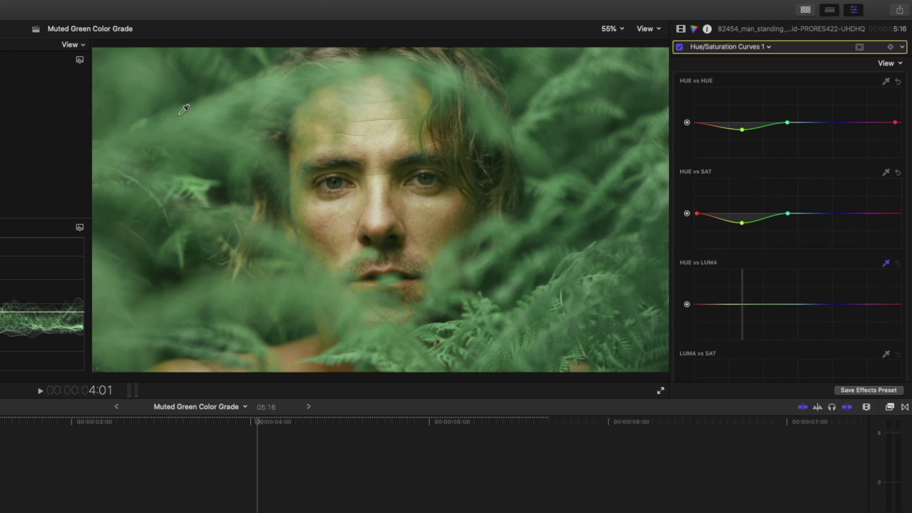
pyautogui.moveTo(179, 113); pyautogui.dragTo(221, 148)
pyautogui.moveTo(742, 307); pyautogui.dragTo(742, 318)
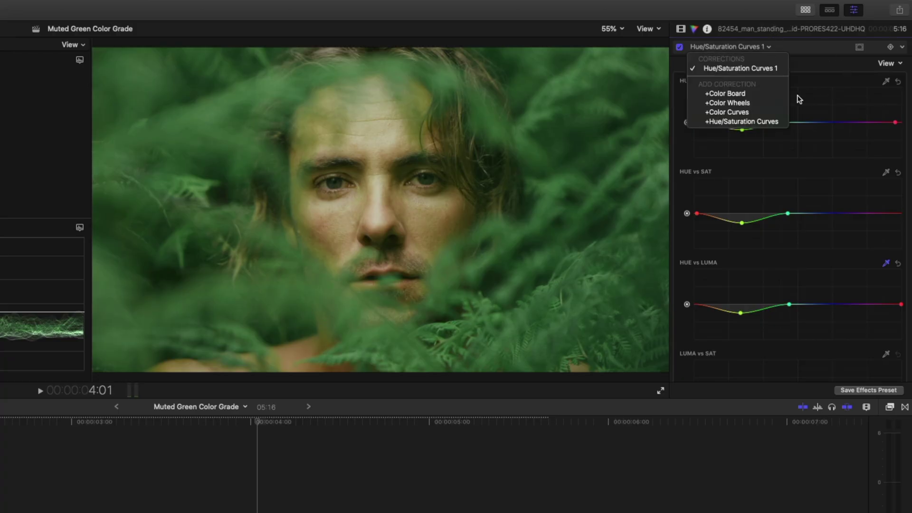
# - Add Color Wheels, nudge shadows brightness, raise then ease back highlights, and lift midtones slightly
pyautogui.click(760, 102)
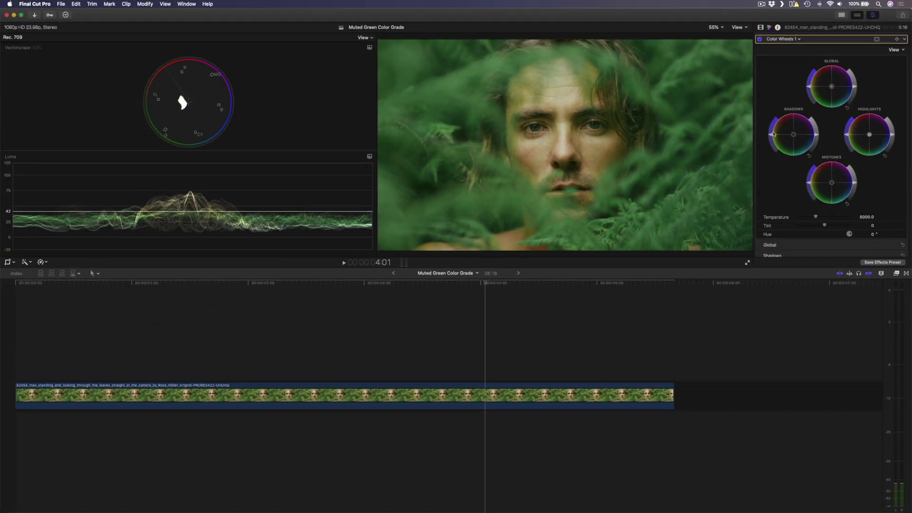
pyautogui.moveTo(818, 137); pyautogui.dragTo(818, 141)
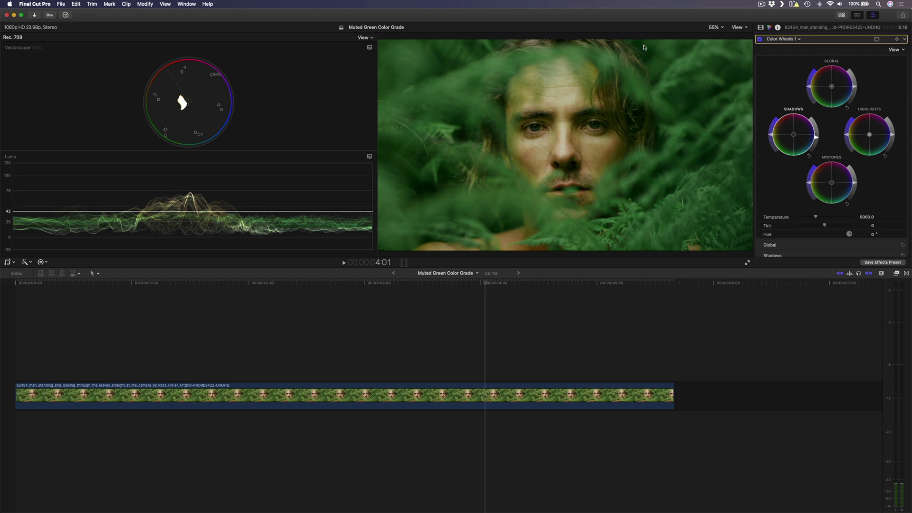
pyautogui.moveTo(894, 136); pyautogui.dragTo(894, 113)
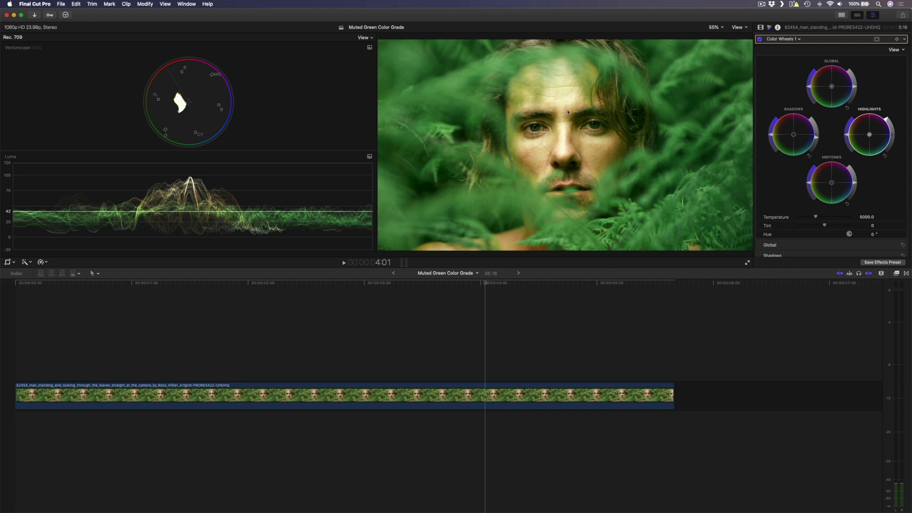
pyautogui.moveTo(890, 121); pyautogui.dragTo(894, 126)
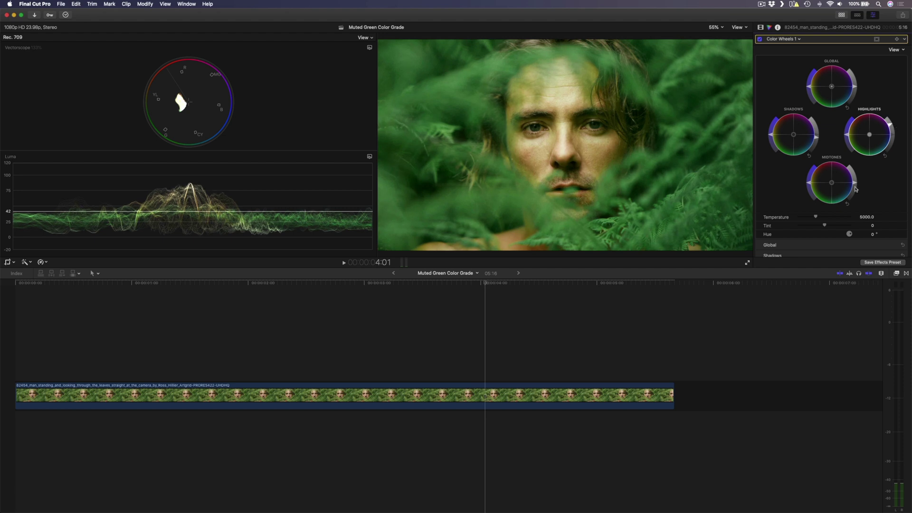
pyautogui.moveTo(855, 185); pyautogui.dragTo(856, 182)
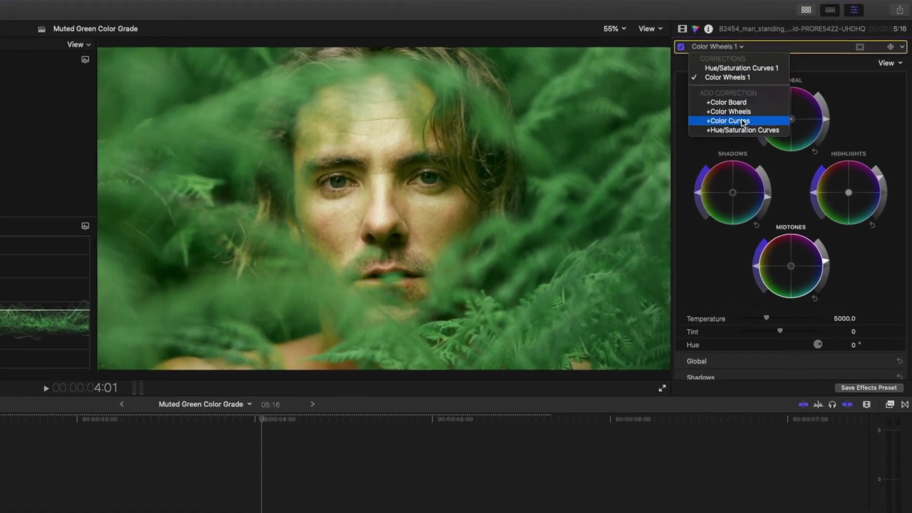
# - Add Color Curves with three Luma points, easing the bright tones down and lifting the darks slightly
pyautogui.click(741, 121)
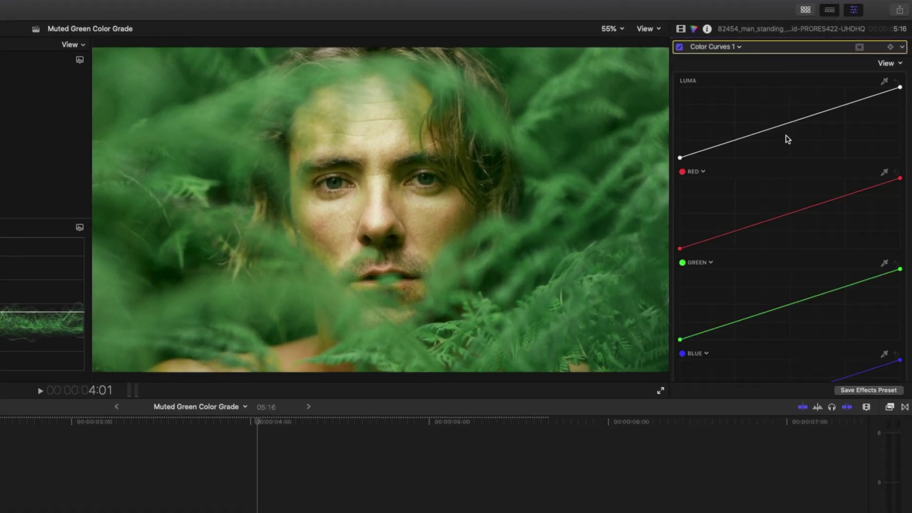
pyautogui.click(789, 122)
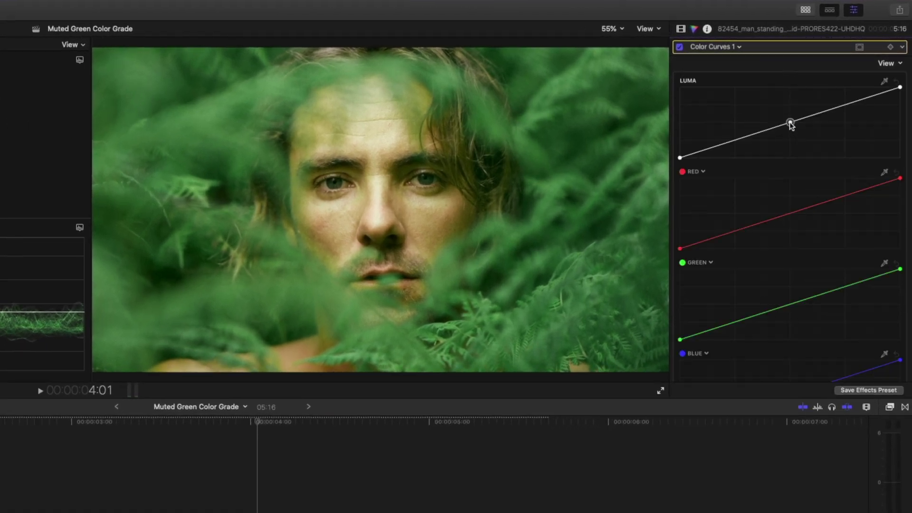
pyautogui.click(735, 140)
pyautogui.click(850, 103)
pyautogui.moveTo(850, 103); pyautogui.dragTo(851, 106)
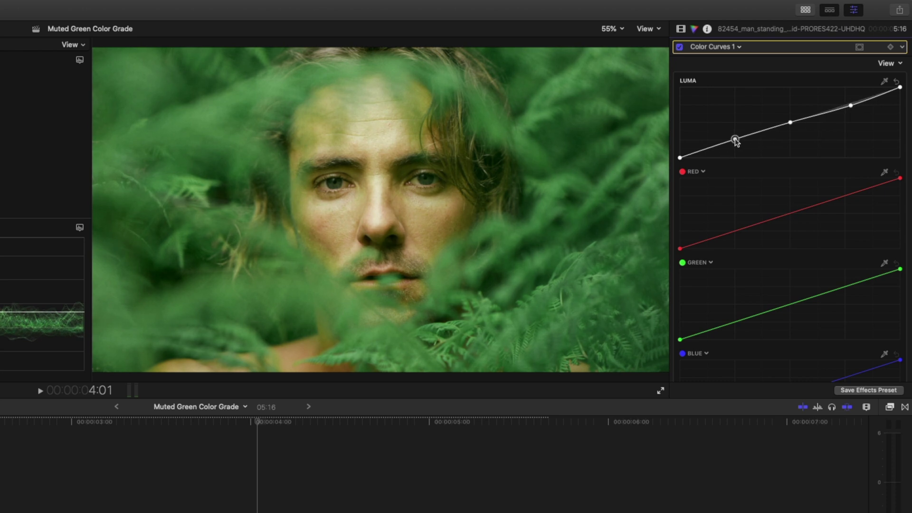
pyautogui.moveTo(736, 141); pyautogui.dragTo(735, 139)
# - Toggle the Color Curves correction off and back on to compare before and after
pyautogui.click(679, 47)
pyautogui.click(680, 47)
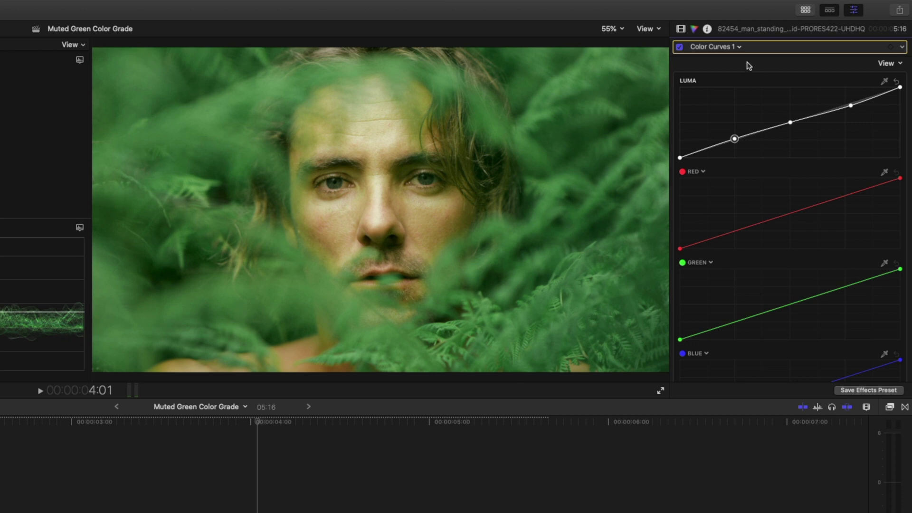
pyautogui.click(729, 50)
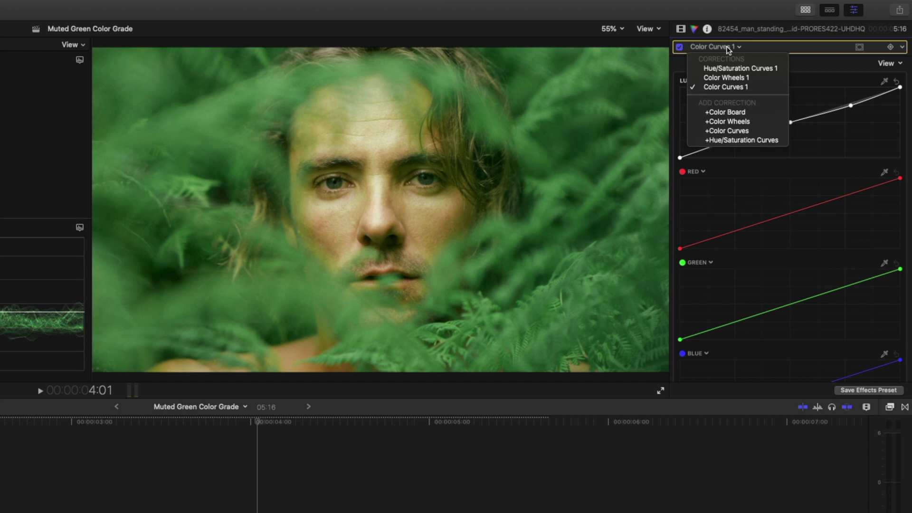
pyautogui.click(743, 67)
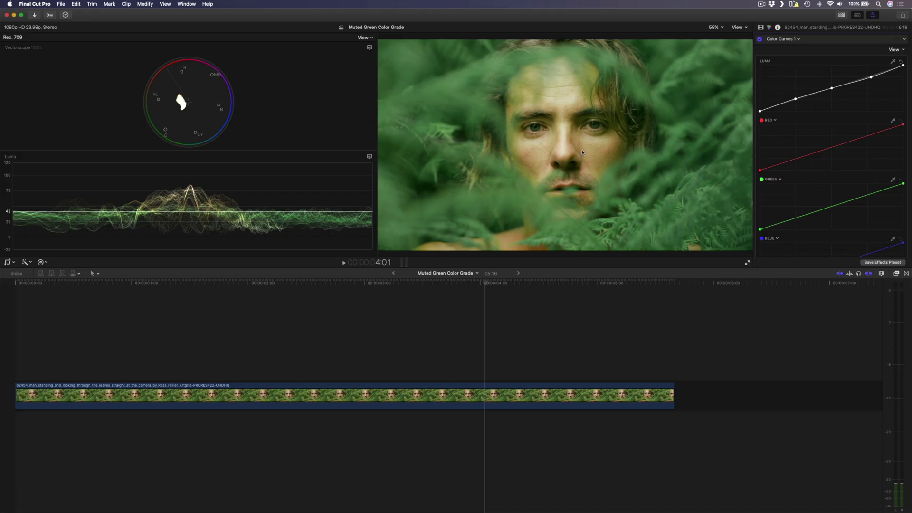
pyautogui.click(8, 262)
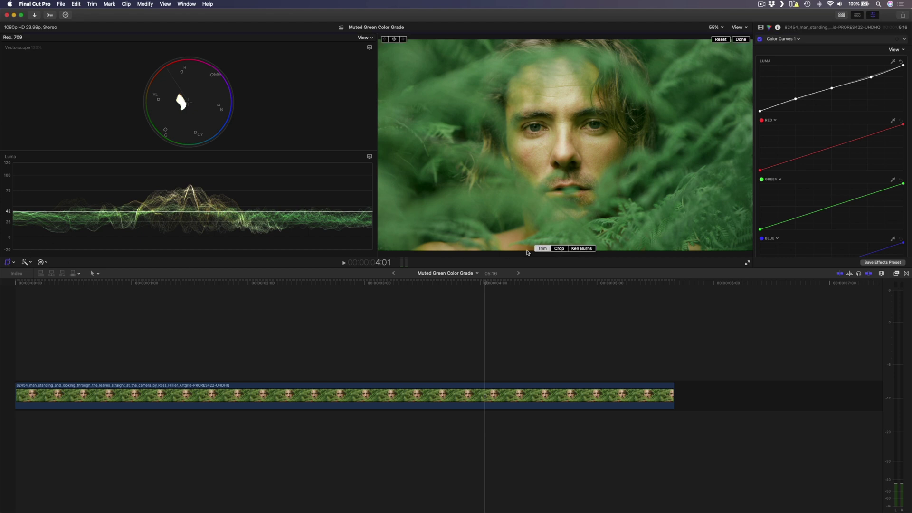
# - Crop the clip tightly around the man's nose by dragging both crop corners in, then apply
pyautogui.click(554, 250)
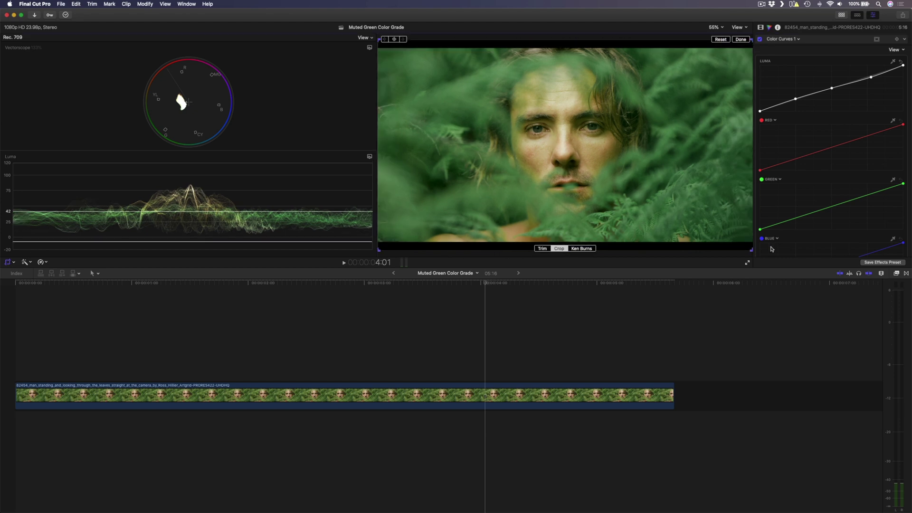
pyautogui.moveTo(753, 251); pyautogui.dragTo(582, 154)
pyautogui.moveTo(377, 39); pyautogui.dragTo(546, 134)
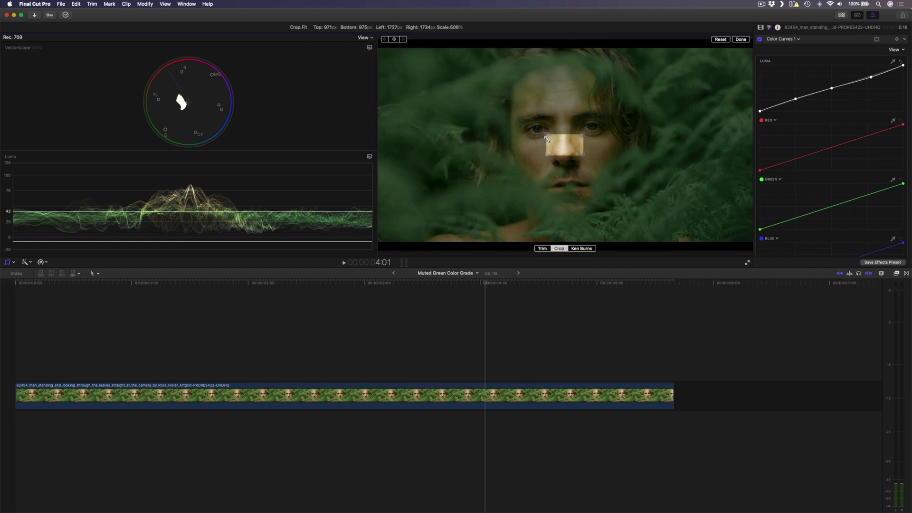
pyautogui.click(741, 40)
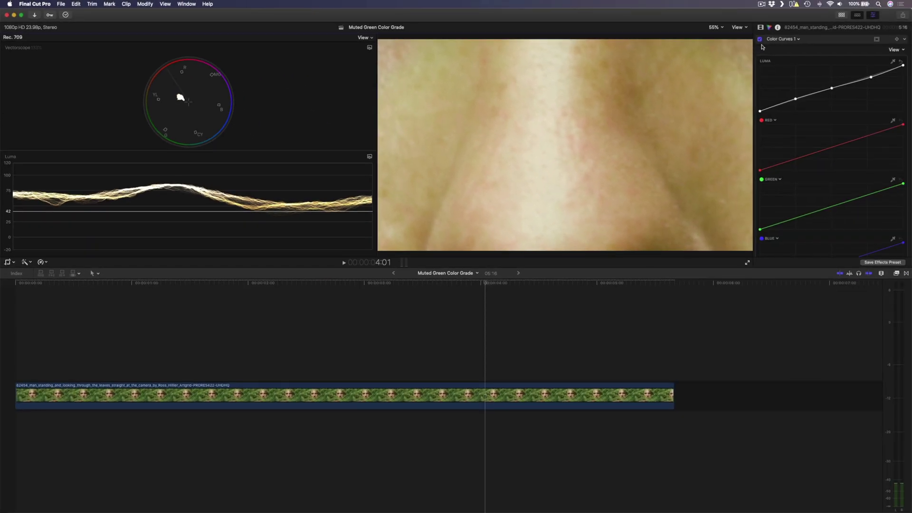
# - Add a second Color Wheels correction and switch off Crop in the Video inspector
pyautogui.click(777, 41)
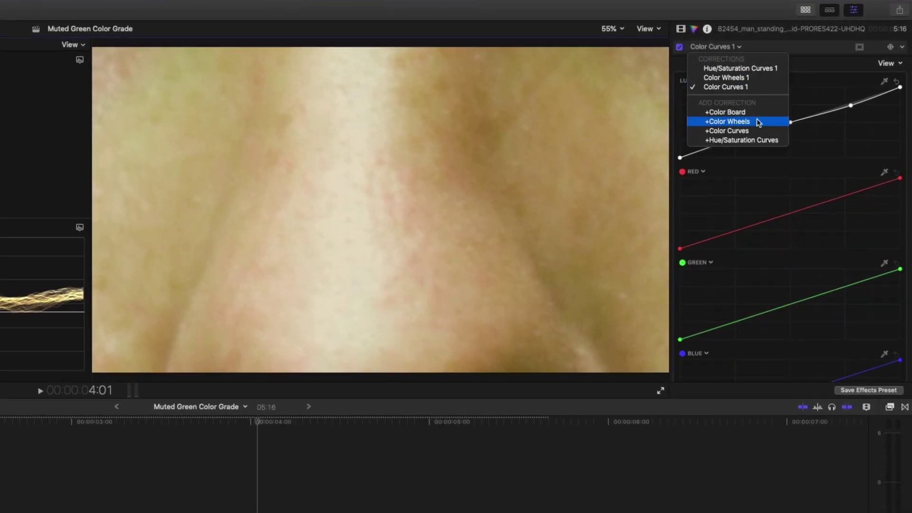
pyautogui.click(759, 119)
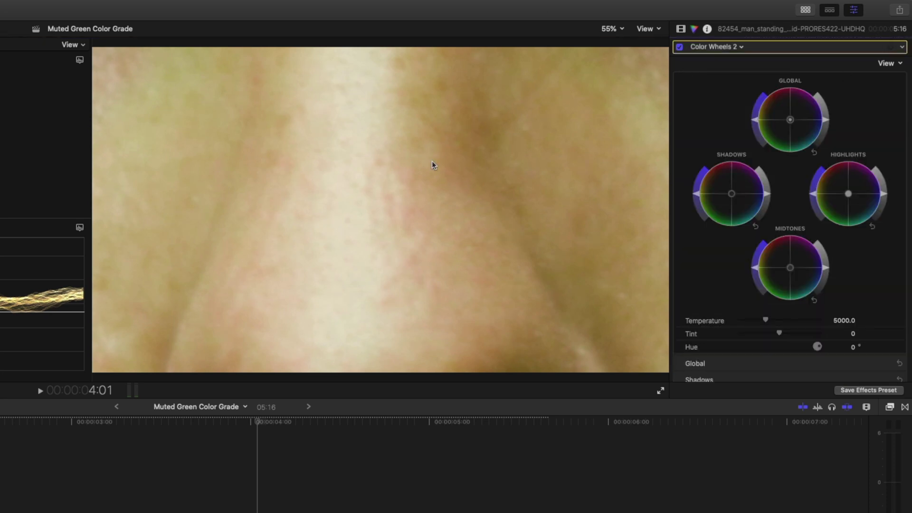
pyautogui.click(680, 28)
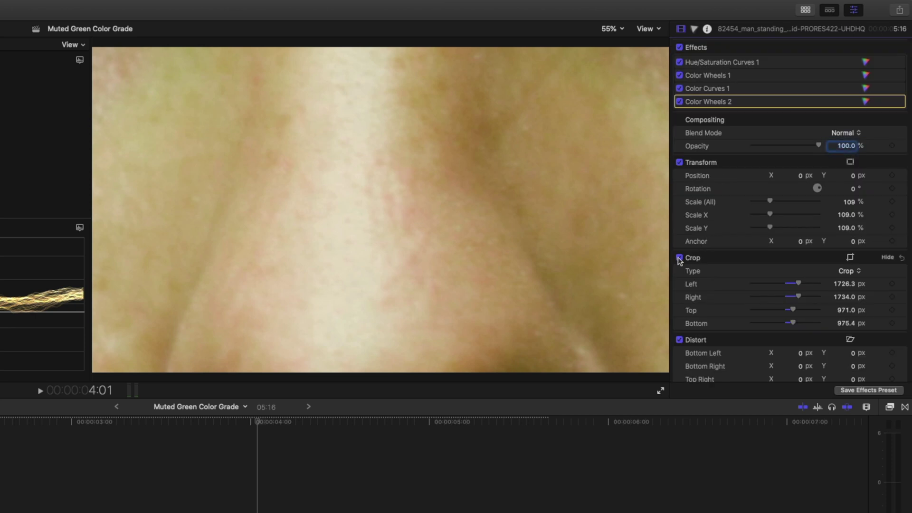
pyautogui.click(680, 258)
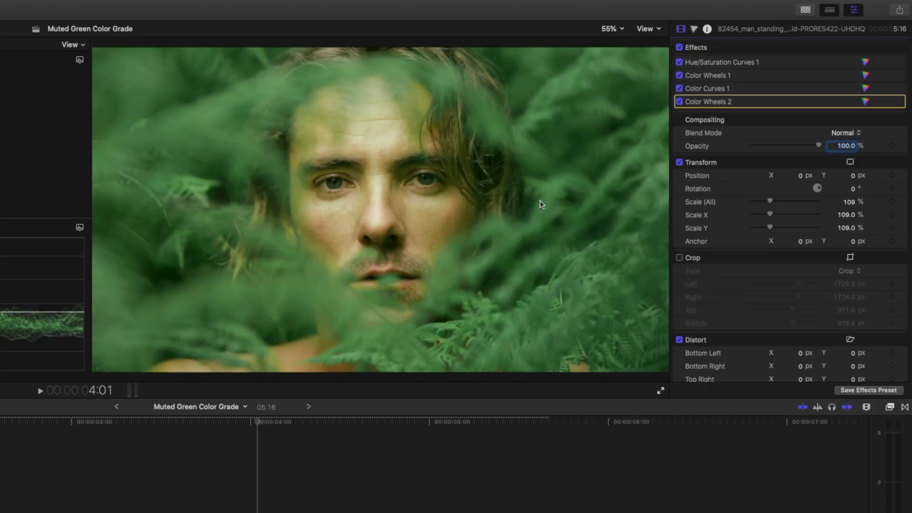
# - Add a Color Mask to the Color Wheels 2 correction
pyautogui.click(694, 29)
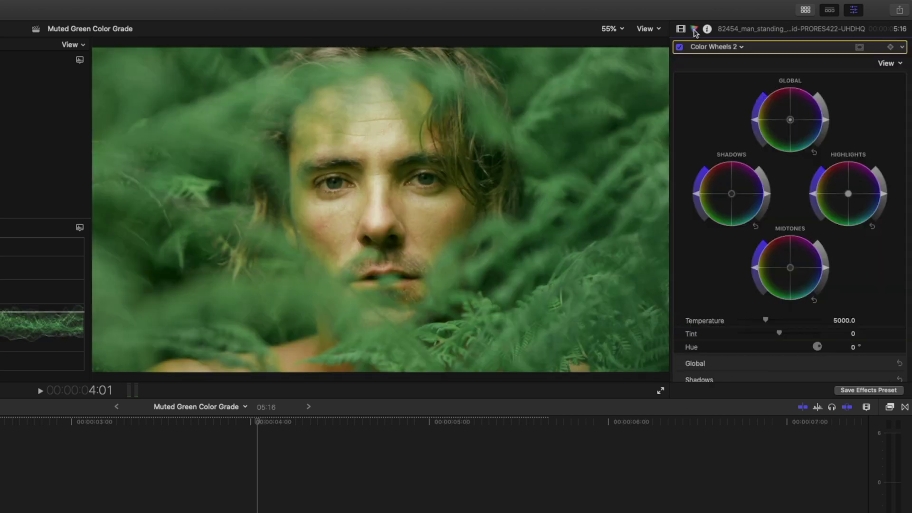
pyautogui.click(859, 47)
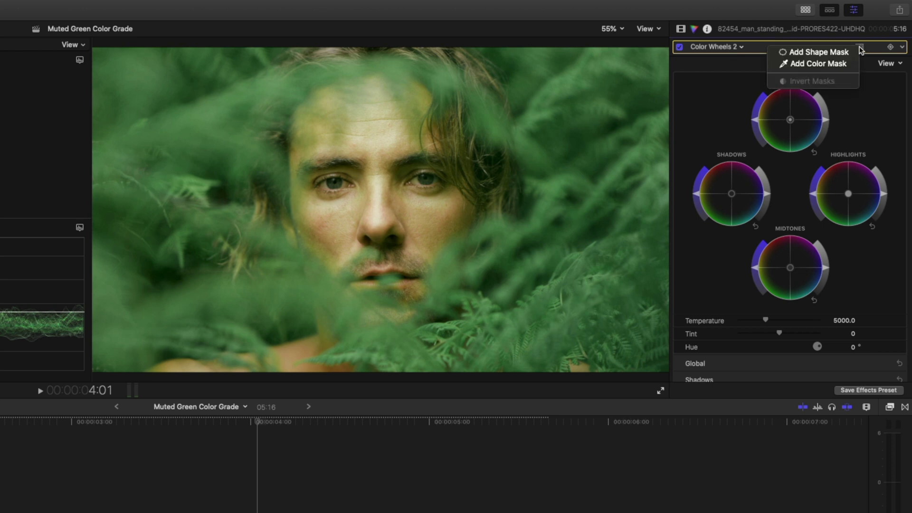
pyautogui.click(824, 68)
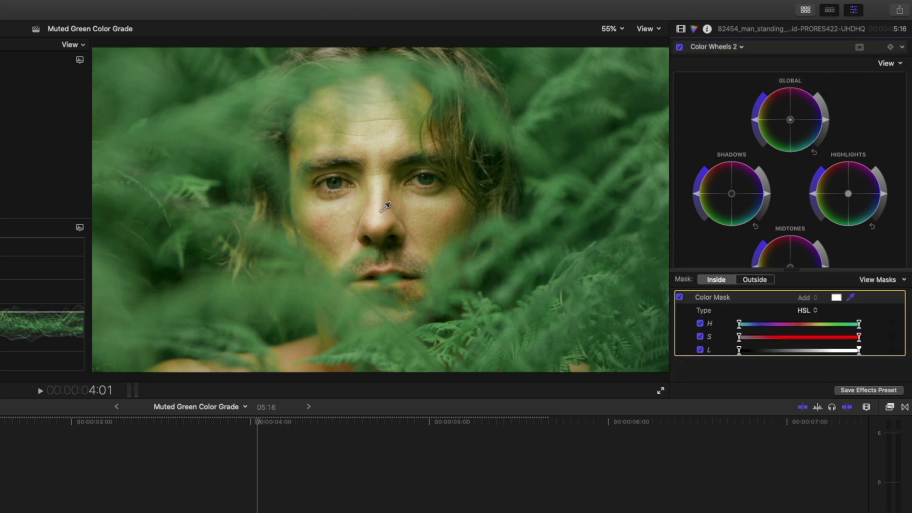
# - Sample the nose's skin colour for the mask and view the HSL mask matte
pyautogui.moveTo(381, 210); pyautogui.dragTo(399, 212)
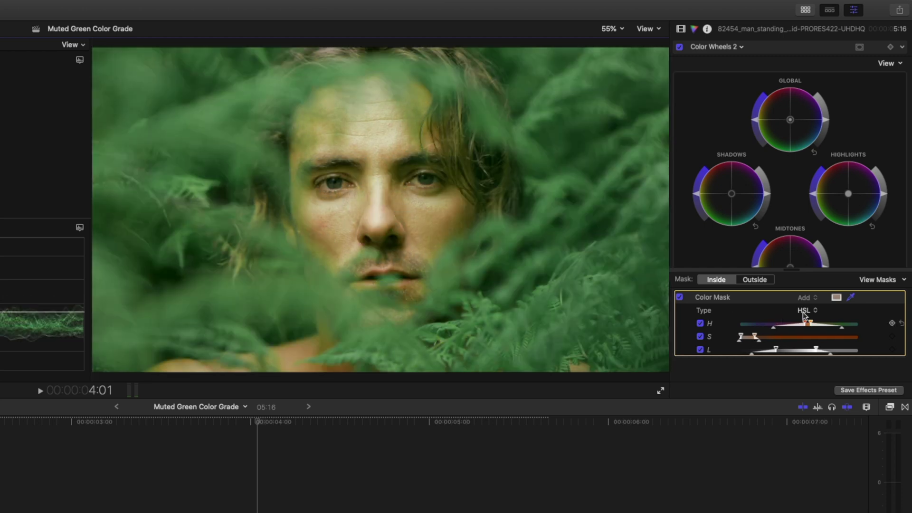
pyautogui.click(869, 281)
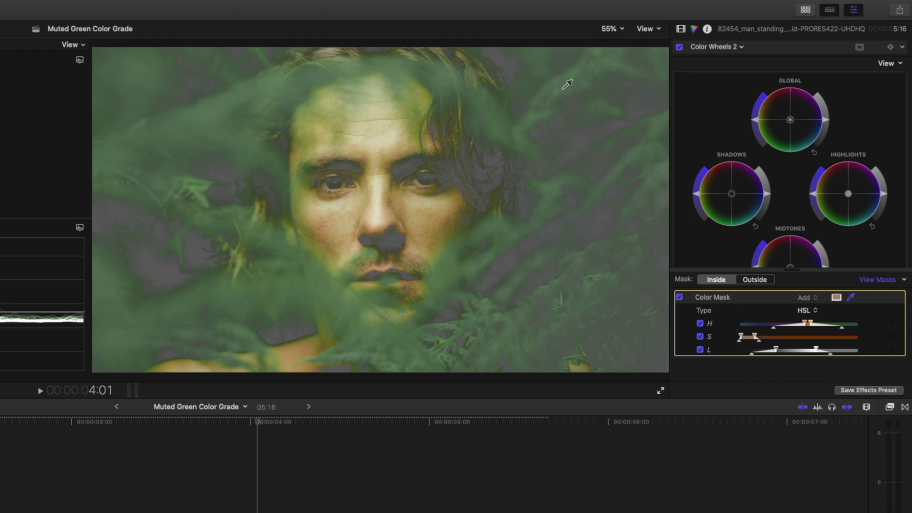
pyautogui.click(805, 311)
pyautogui.click(805, 311)
# - Narrow the mask's hue range to exclude foliage, then lower Global saturation within the mask
pyautogui.moveTo(842, 331)
pyautogui.mouseDown()
pyautogui.moveTo(794, 328)
pyautogui.moveTo(828, 331)
pyautogui.mouseUp()
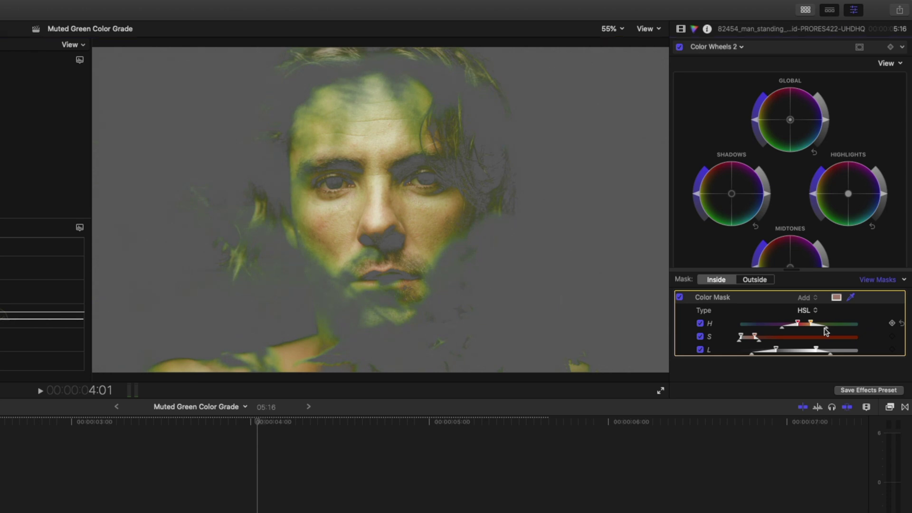
pyautogui.moveTo(826, 331); pyautogui.dragTo(810, 323)
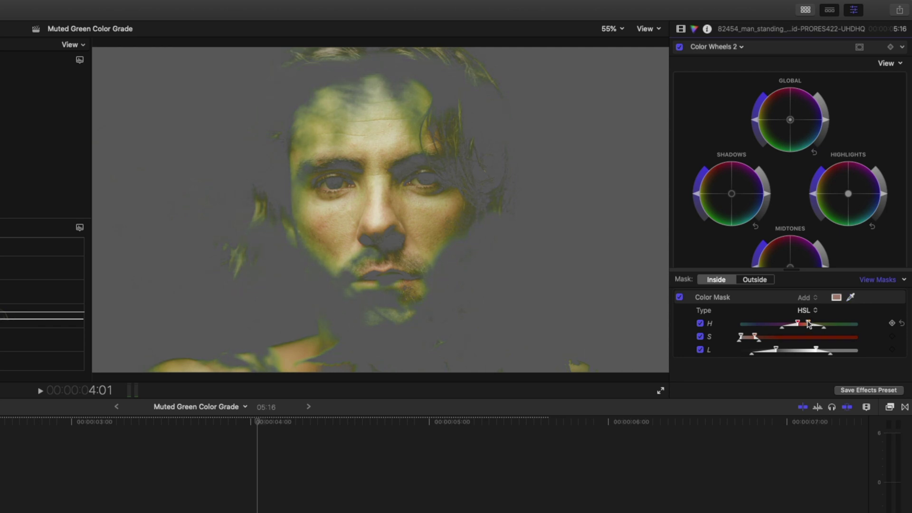
pyautogui.click(877, 281)
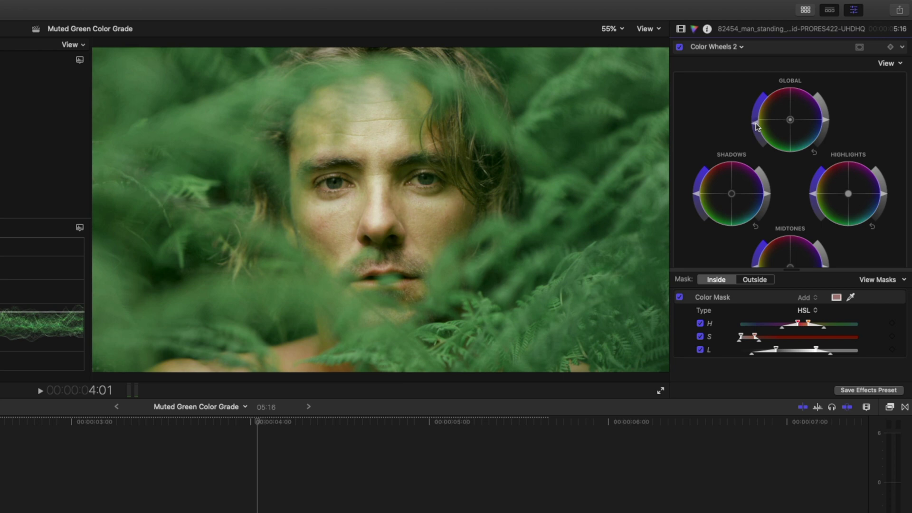
pyautogui.moveTo(756, 125)
pyautogui.mouseDown()
pyautogui.moveTo(767, 150)
pyautogui.moveTo(754, 119)
pyautogui.mouseUp()
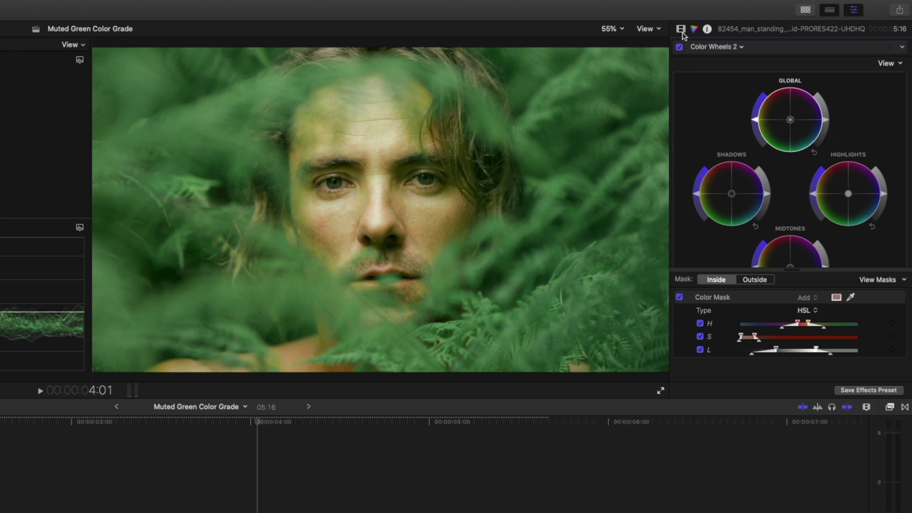
pyautogui.click(680, 30)
# - Re-enable the nose crop and return to the Color Wheels 2 controls to adjust skin tint
pyautogui.click(680, 258)
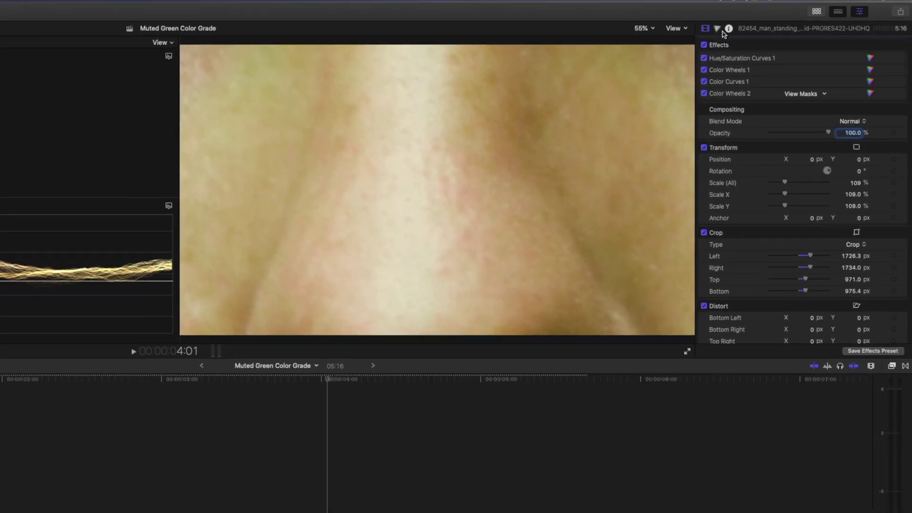
pyautogui.click(696, 29)
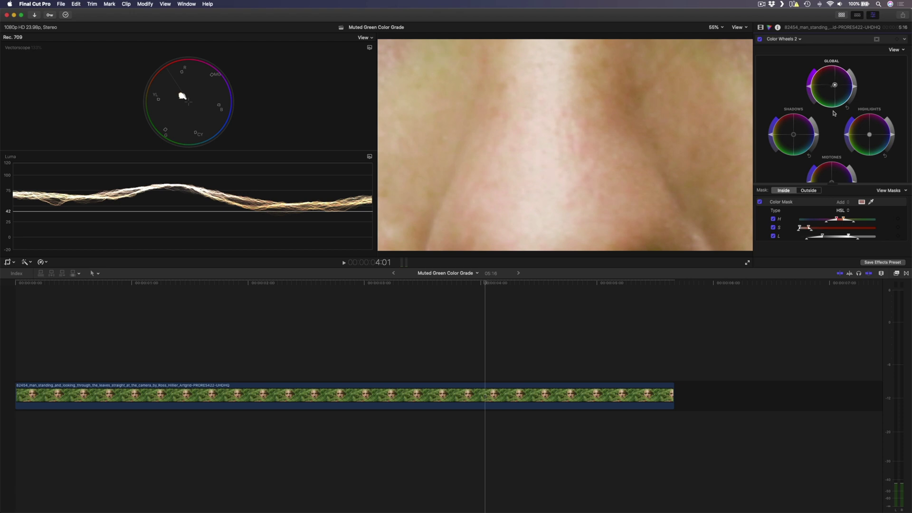
pyautogui.scroll(-3, 839, 154)
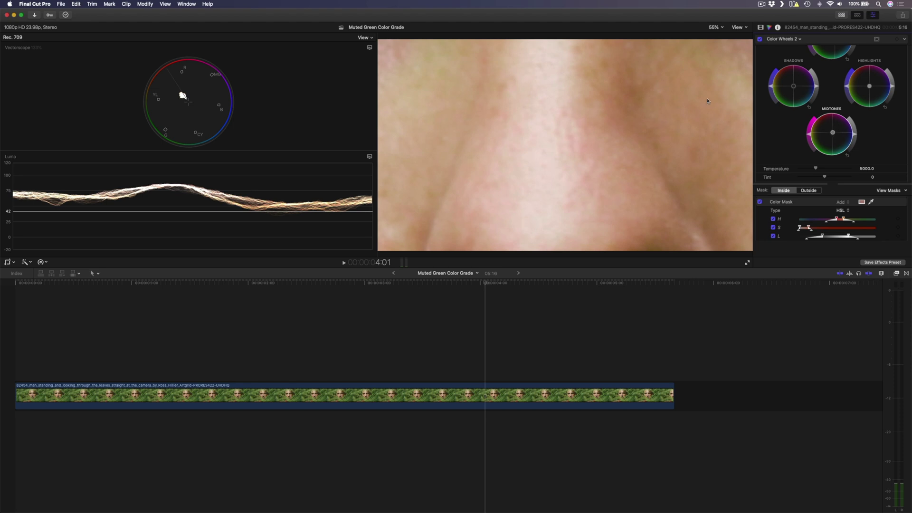
# - Switch off Crop to show the full fern close-up, then disable Color Wheels 2 to compare
pyautogui.click(760, 27)
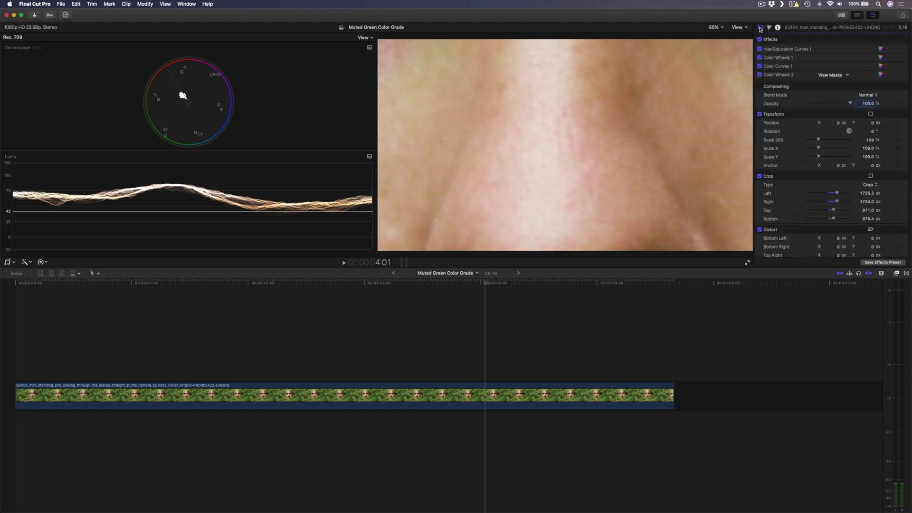
pyautogui.click(759, 175)
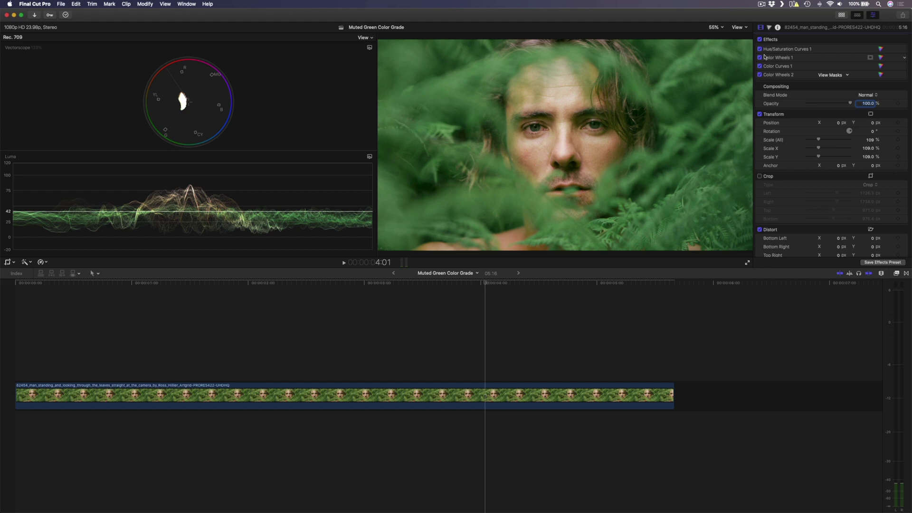
pyautogui.click(759, 75)
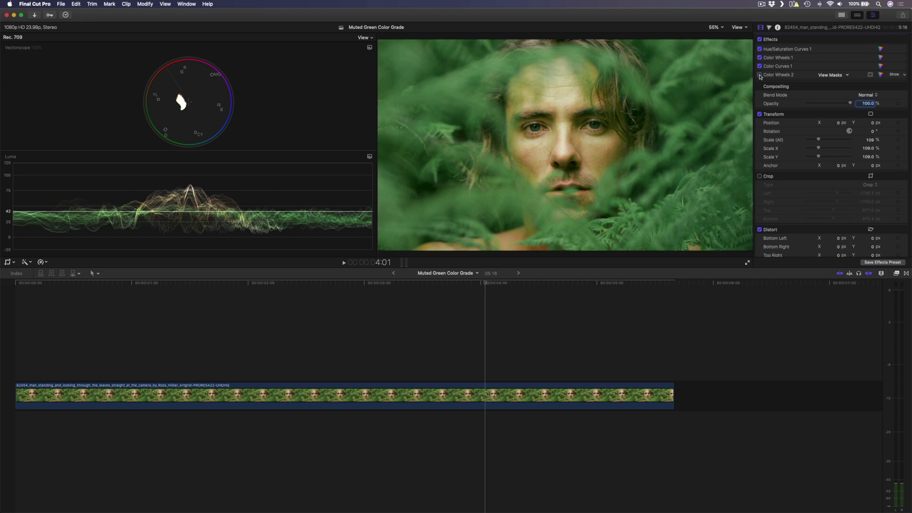